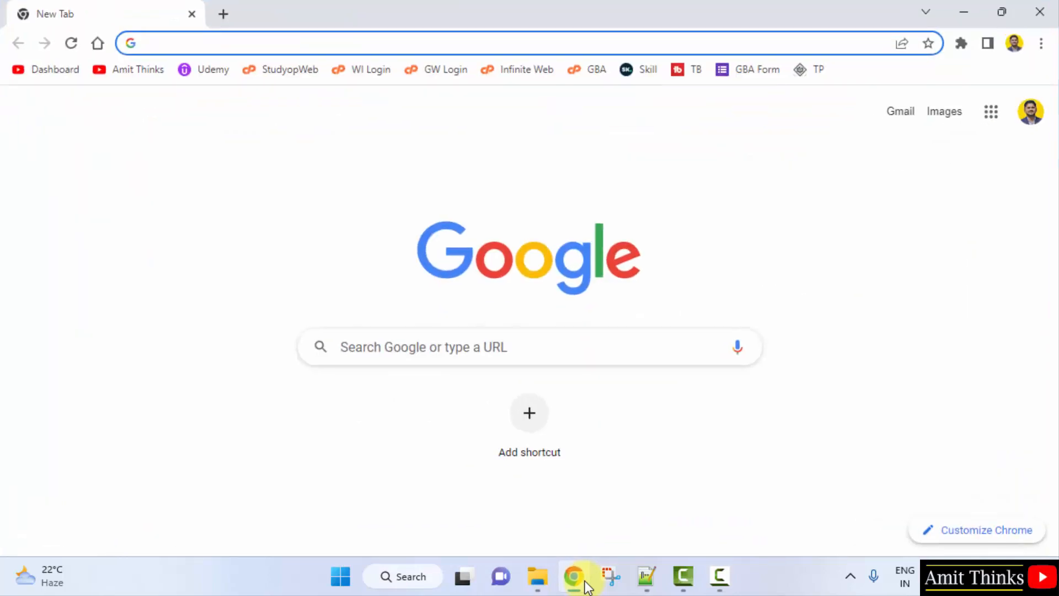
# - Search Google for 'splunk' and scroll the results down to the official splunk.com listing
pyautogui.click(539, 345)
pyautogui.write('splunk')
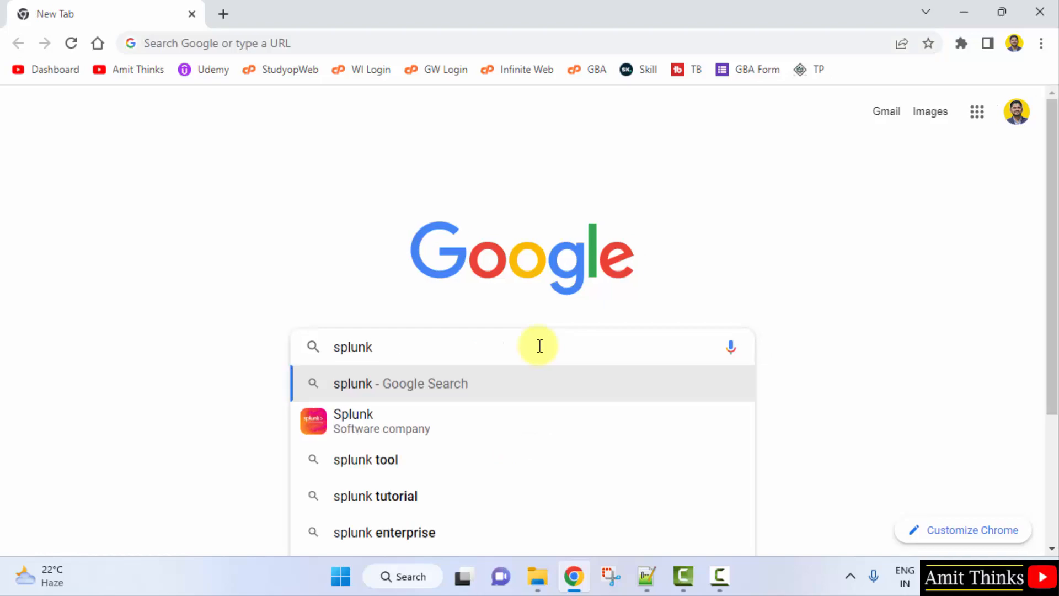
pyautogui.press('Return')
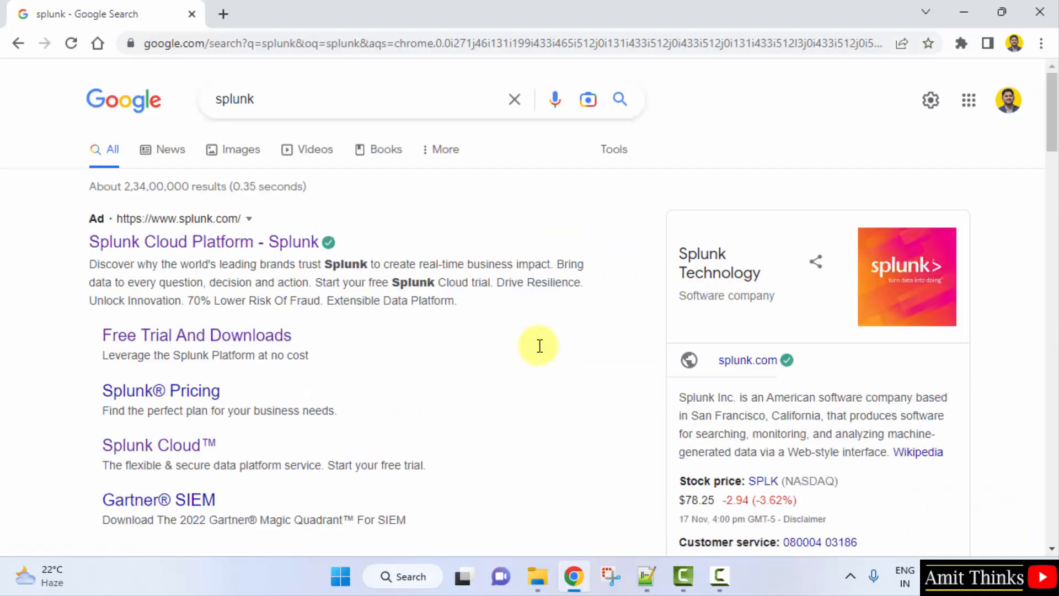
pyautogui.moveTo(1053, 131); pyautogui.dragTo(1054, 188)
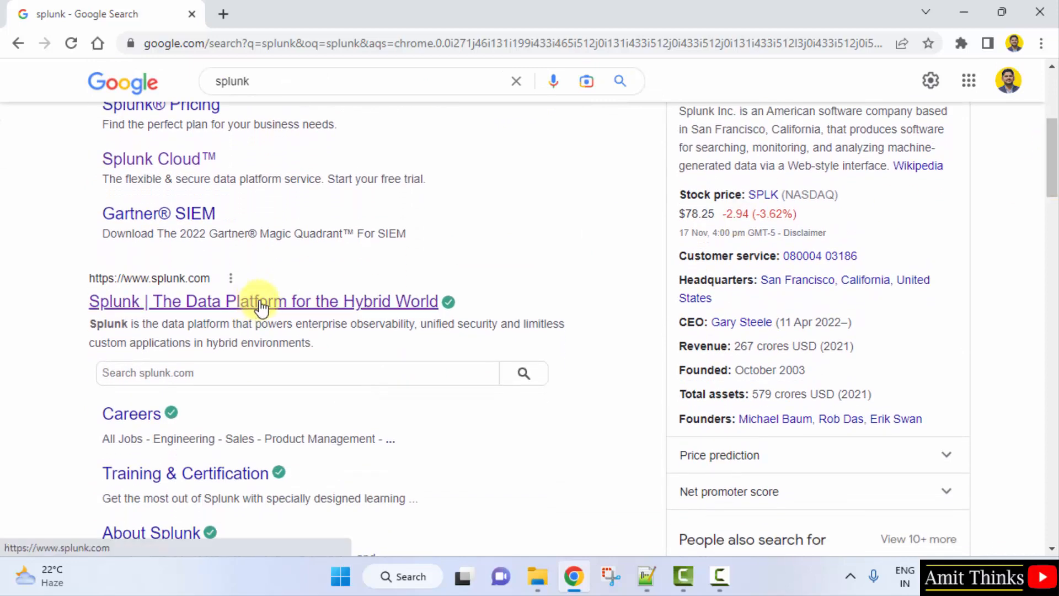
# - Go from the splunk.com result through the Products menu to the Splunk Enterprise page
pyautogui.click(262, 304)
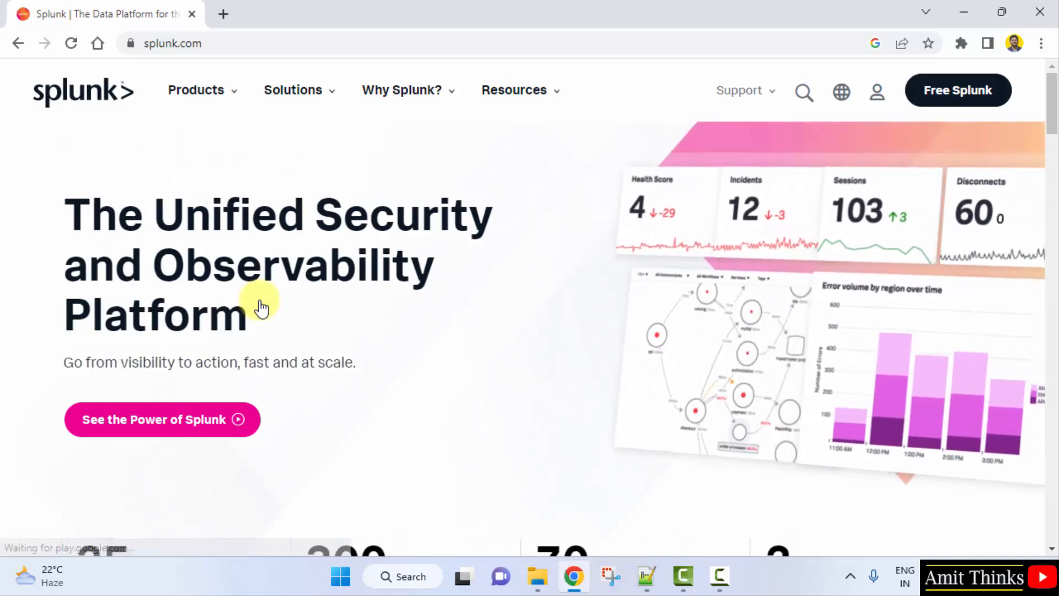
pyautogui.click(212, 98)
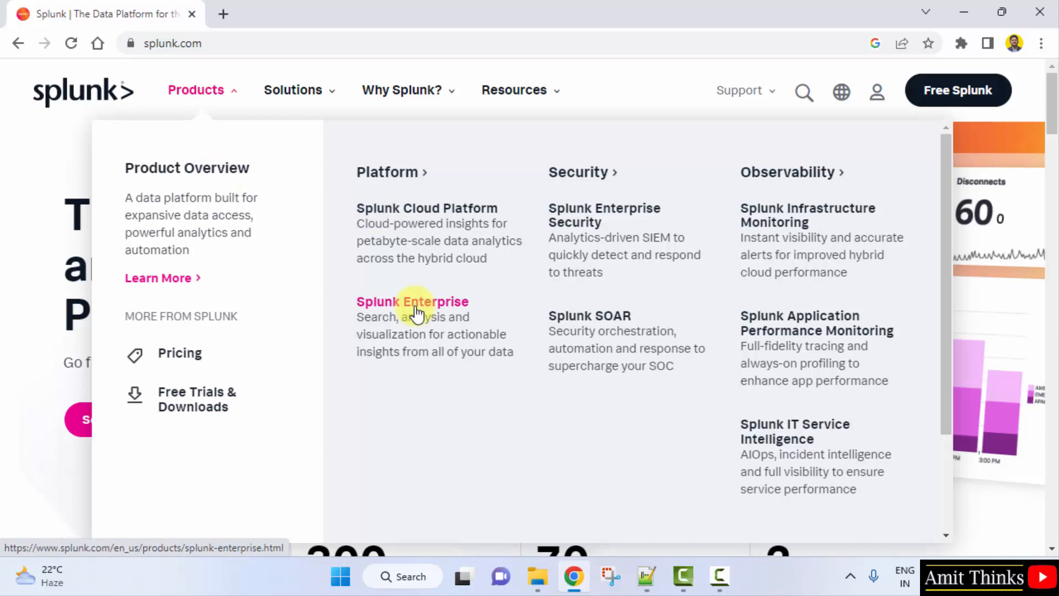
pyautogui.click(415, 314)
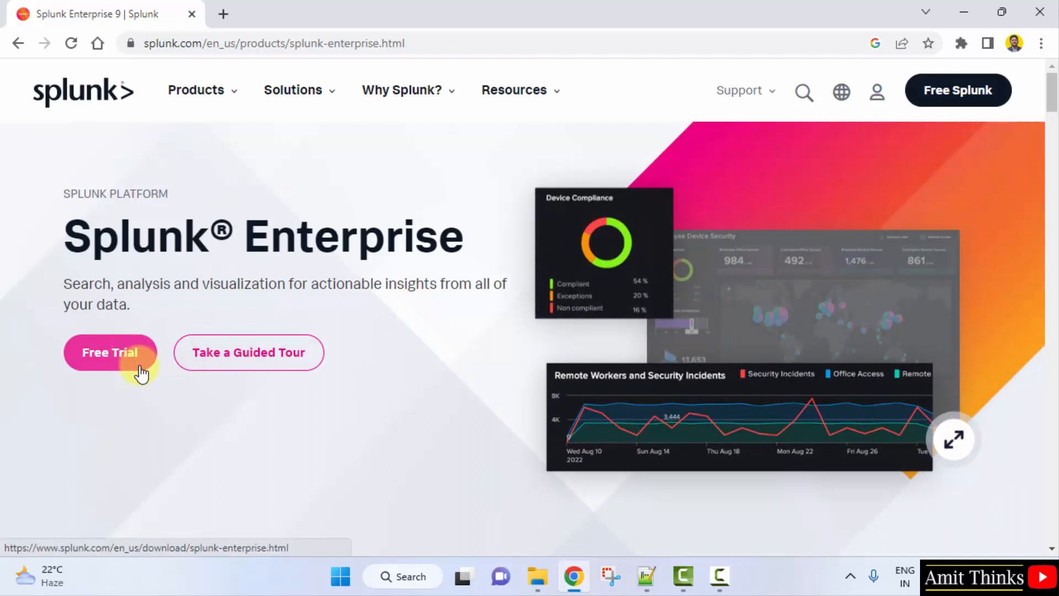
# - Fill in the Free Trial signup form, including the business e-mail, and create the Splunk account
pyautogui.click(135, 368)
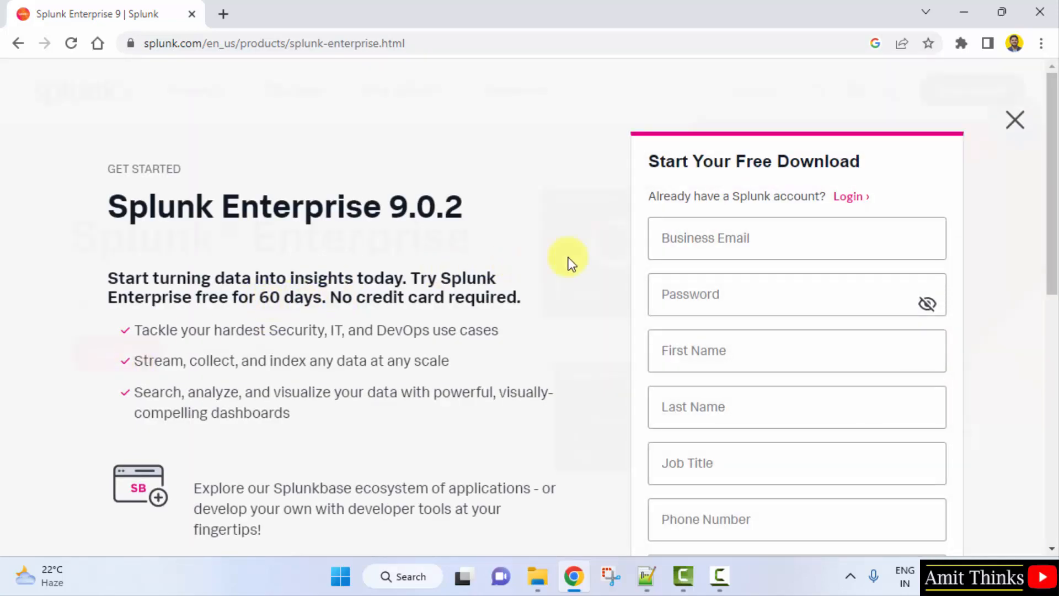
pyautogui.moveTo(1053, 125)
pyautogui.mouseDown()
pyautogui.moveTo(1053, 237)
pyautogui.moveTo(1053, 138)
pyautogui.mouseUp()
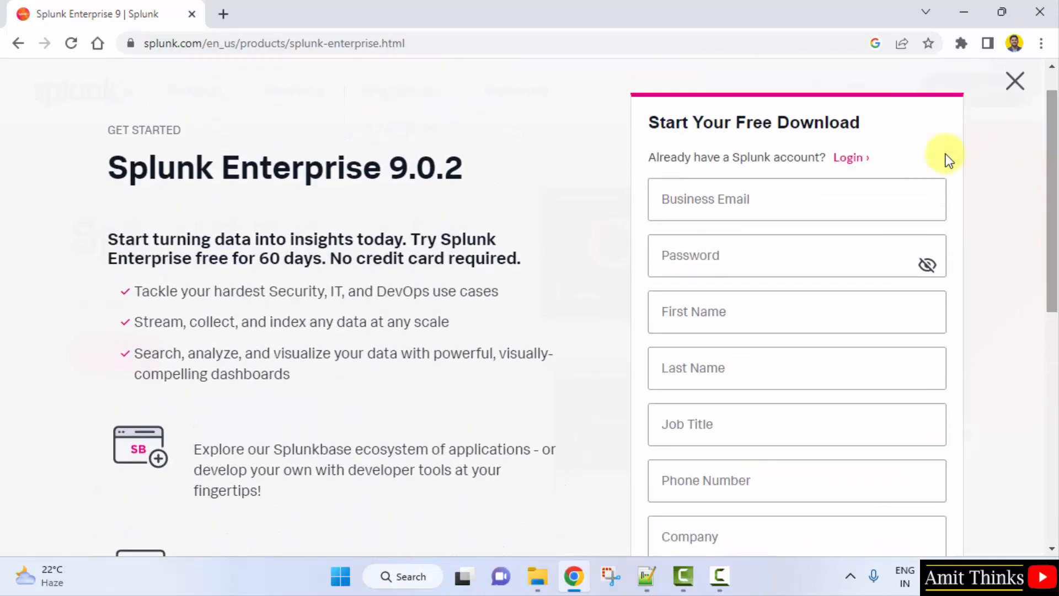
pyautogui.click(814, 196)
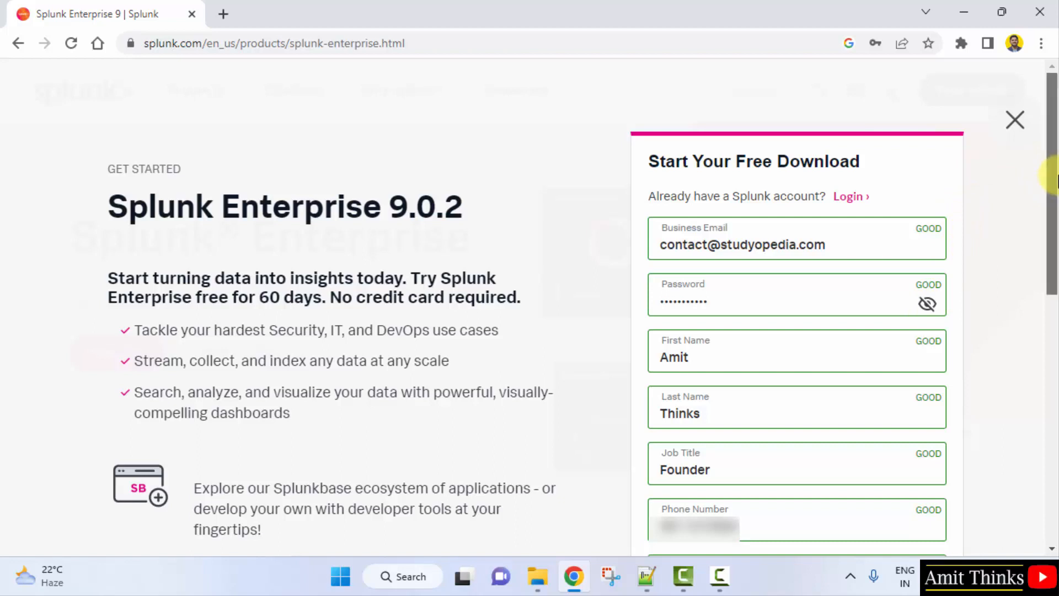
pyautogui.moveTo(1055, 177); pyautogui.dragTo(1050, 311)
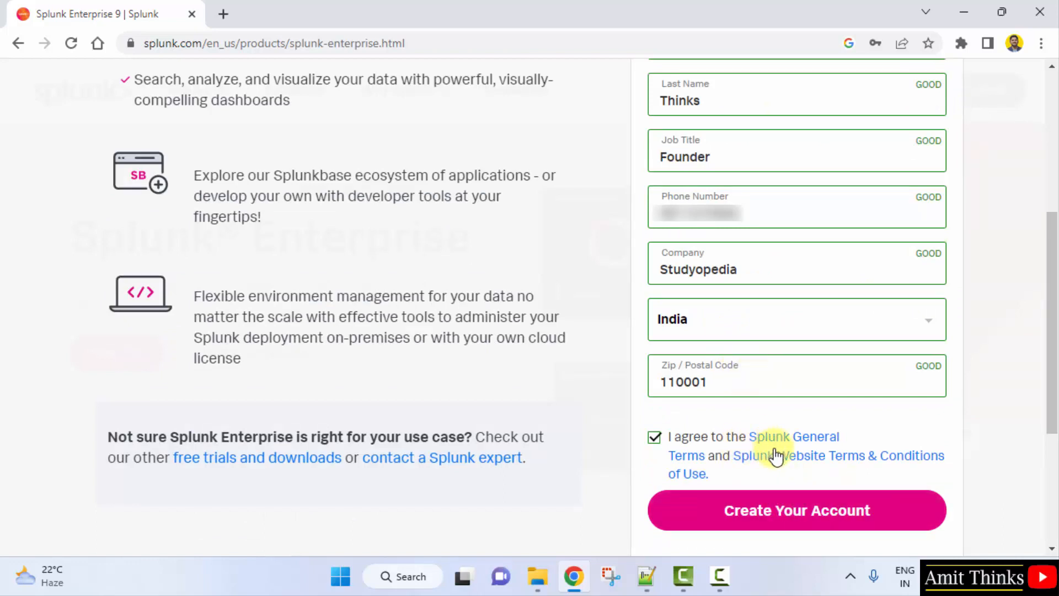
pyautogui.click(790, 513)
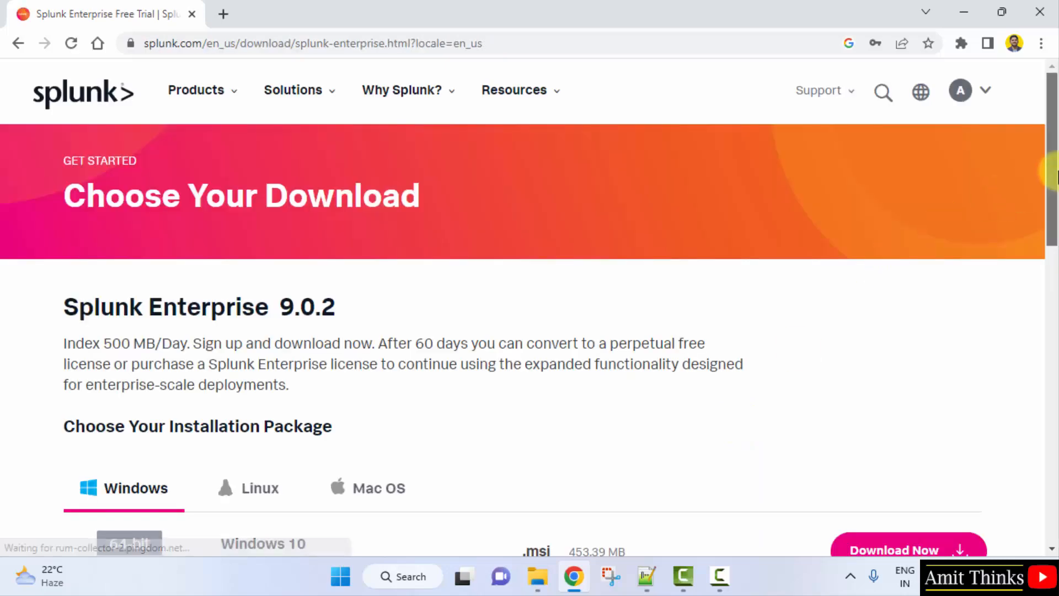
# - Check the Windows 64-bit .msi row's supported versions and size, then download that installer
pyautogui.moveTo(1054, 173); pyautogui.dragTo(1055, 239)
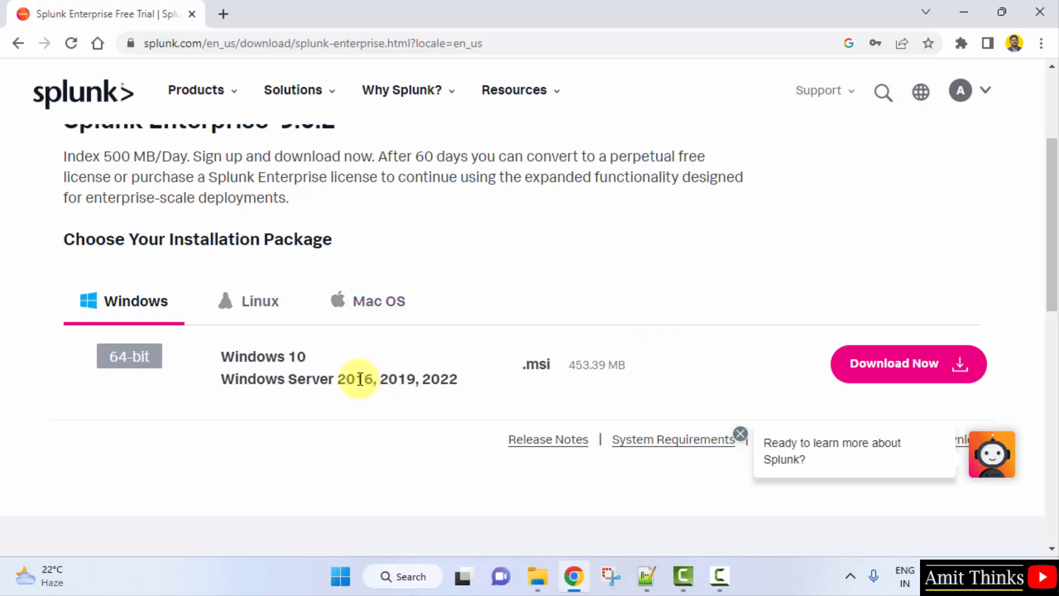
pyautogui.moveTo(224, 360); pyautogui.dragTo(510, 374)
pyautogui.doubleClick(537, 365)
pyautogui.tripleClick(538, 365)
pyautogui.click(659, 367)
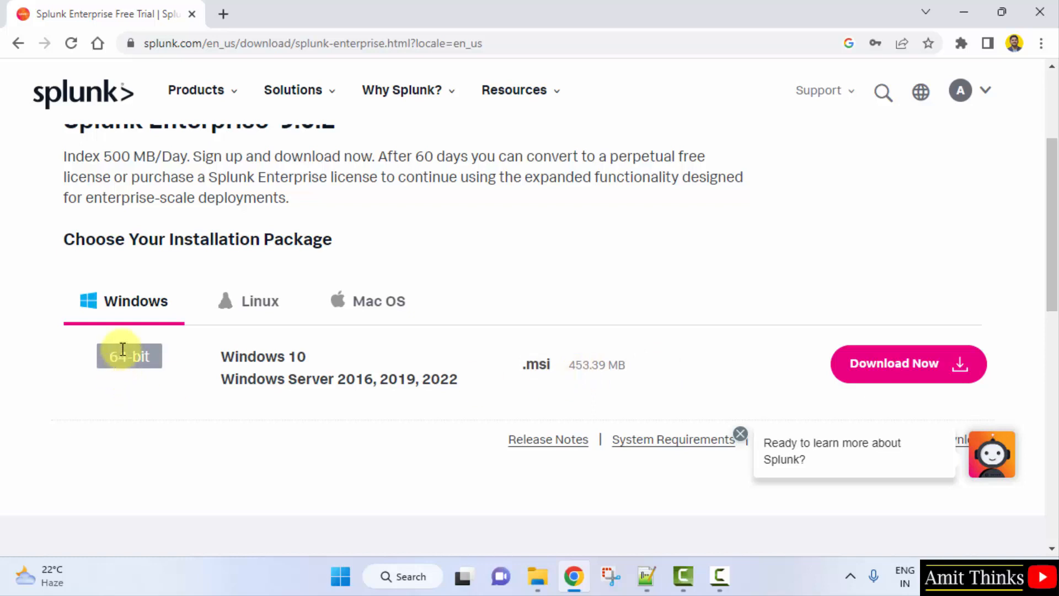
pyautogui.click(904, 372)
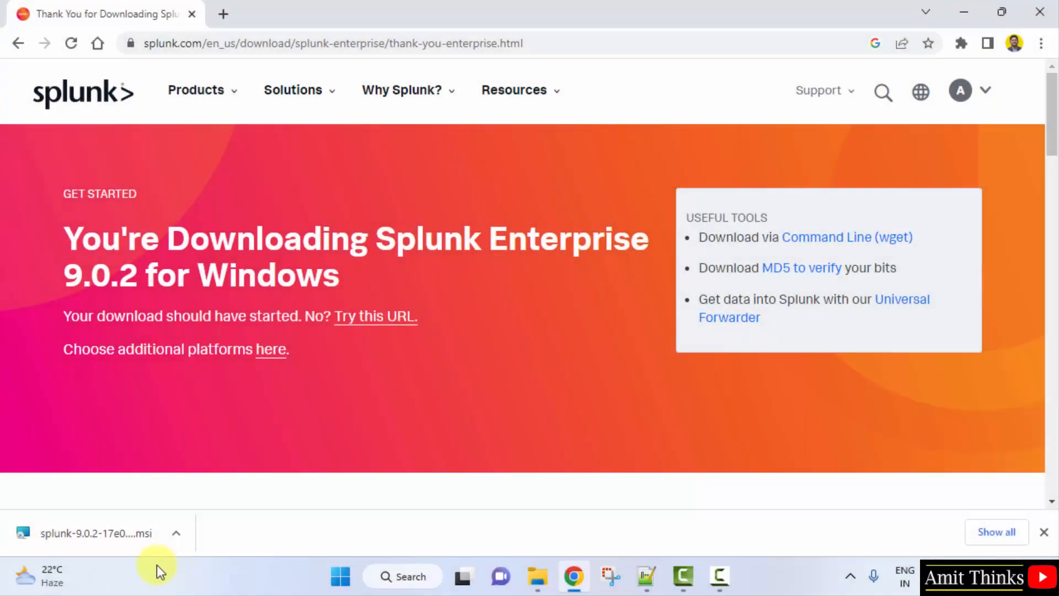
# - Launch the downloaded Splunk .msi from Chrome's download shelf and minimize Chrome
pyautogui.click(138, 543)
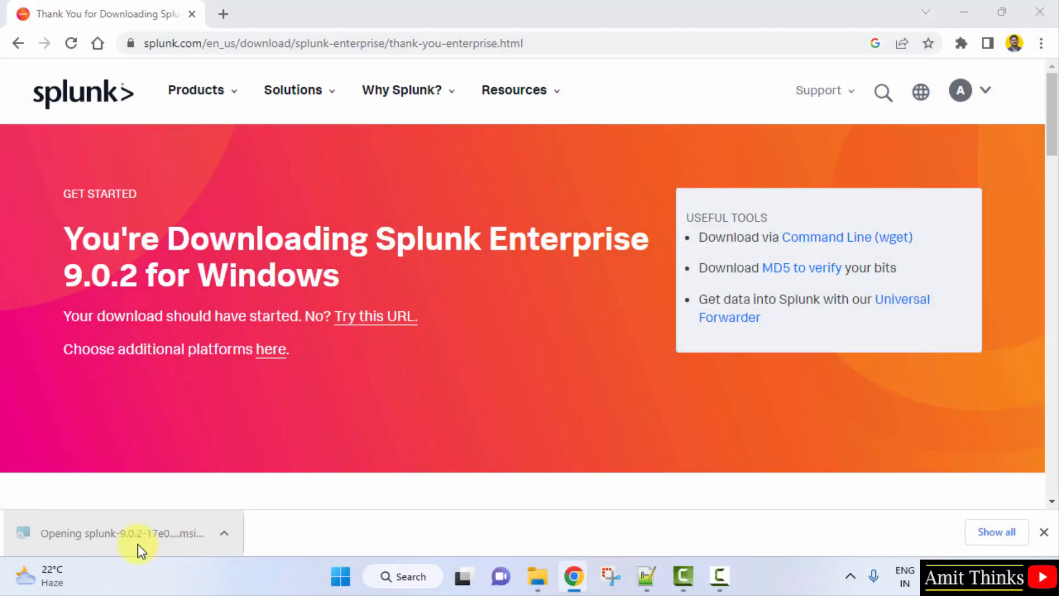
pyautogui.click(957, 12)
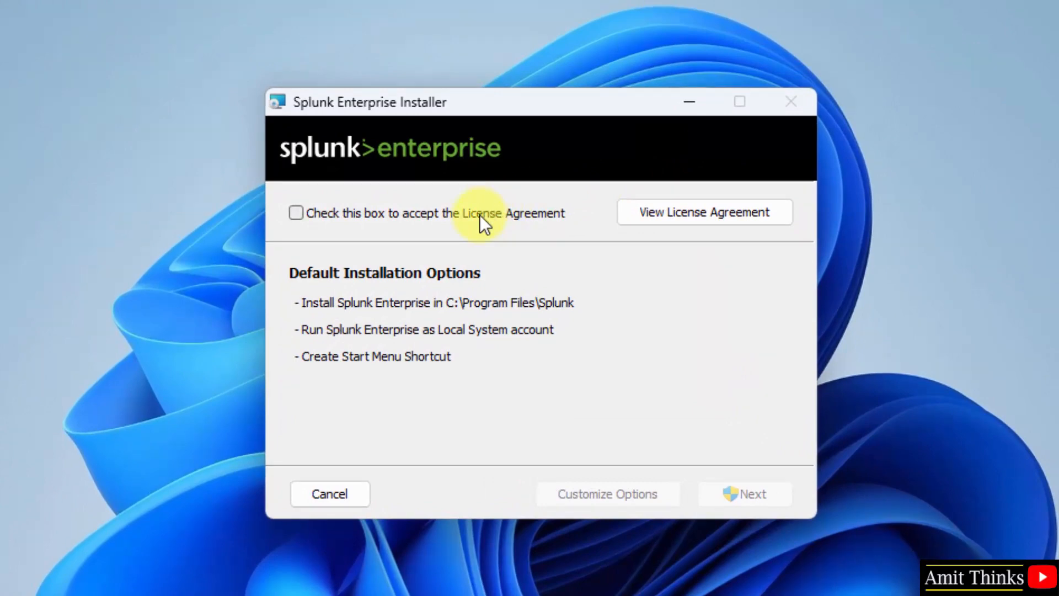
# - Accept the Splunk license agreement and continue with the default installation options
pyautogui.click(479, 214)
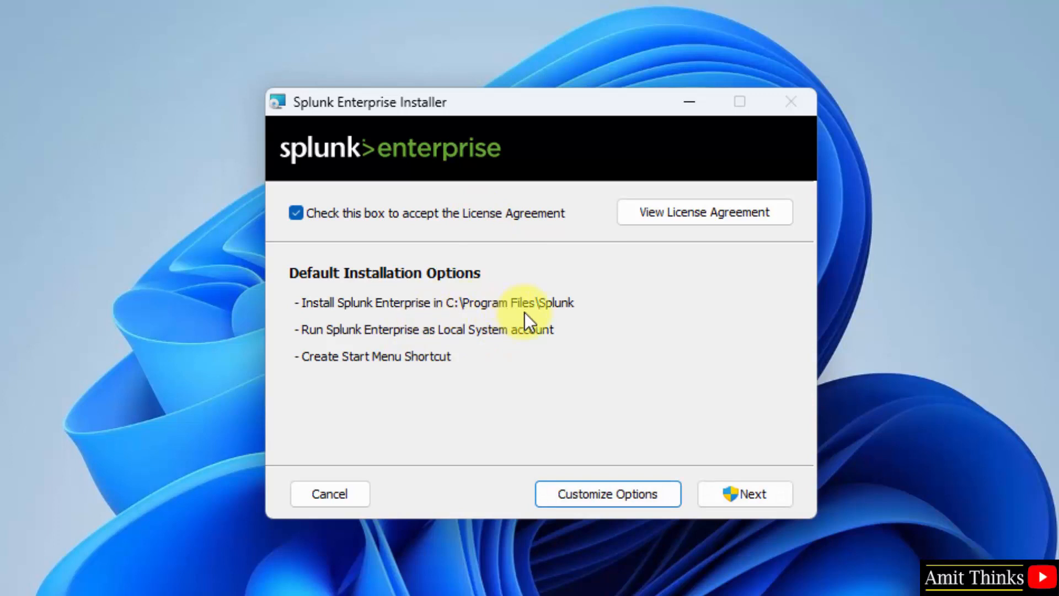
pyautogui.click(763, 492)
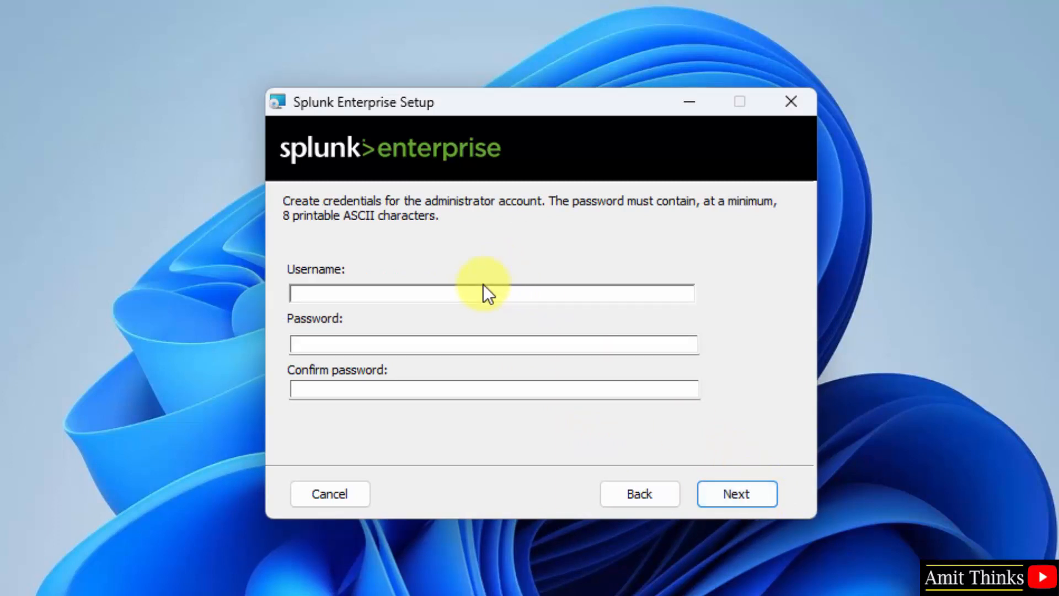
# - Enter the administrator username and the password twice, then continue to the install page
pyautogui.click(465, 291)
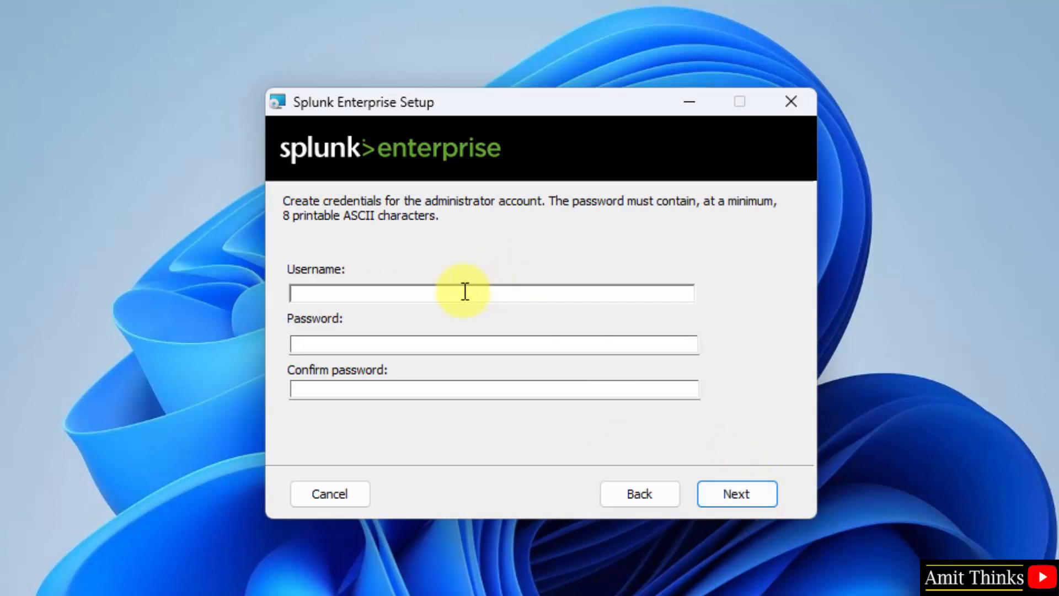
pyautogui.press('Tab')
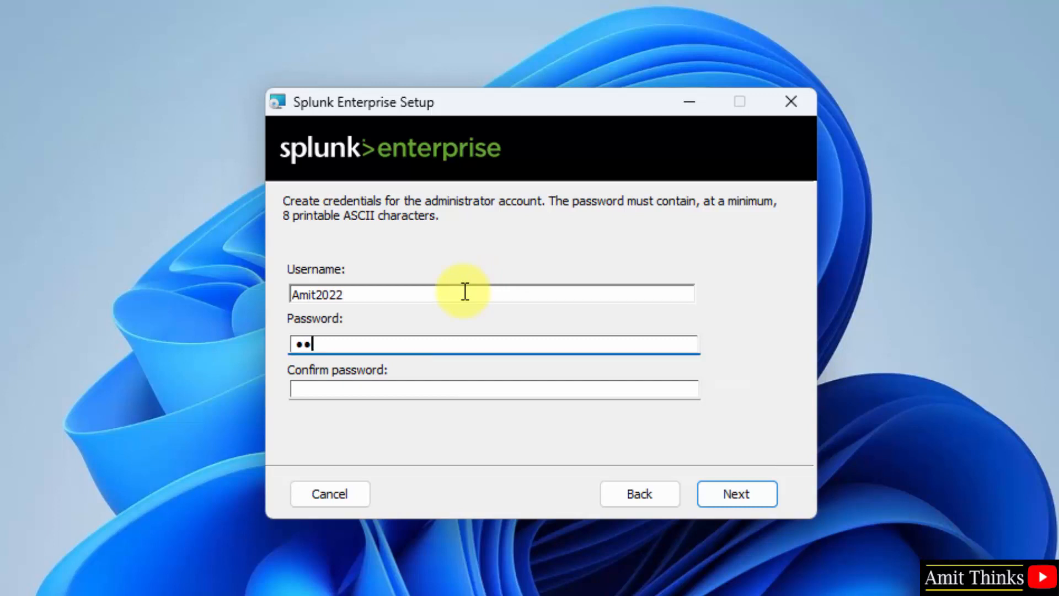
pyautogui.press('Tab')
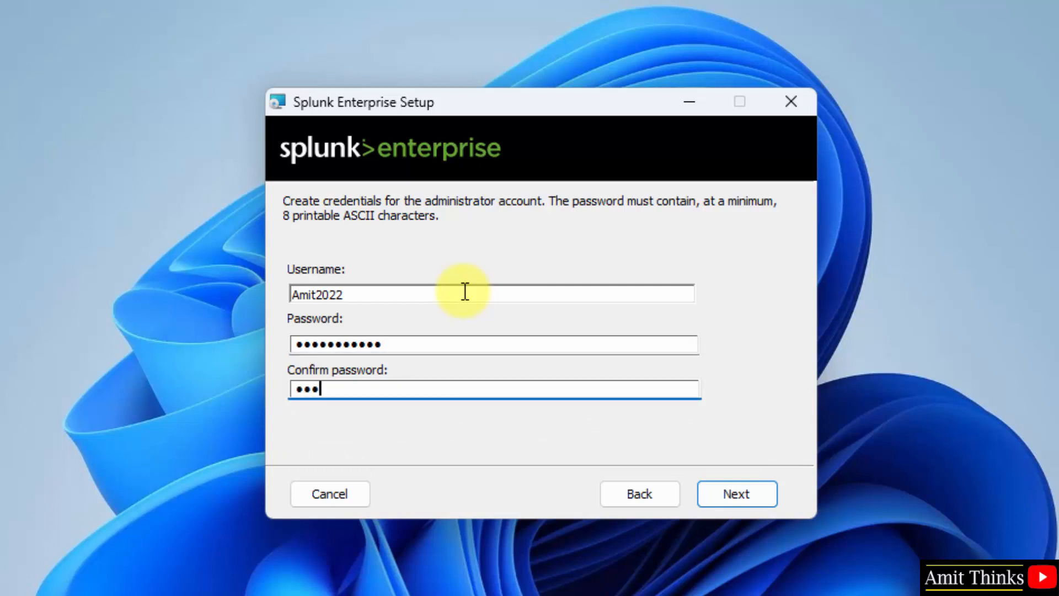
pyautogui.click(732, 491)
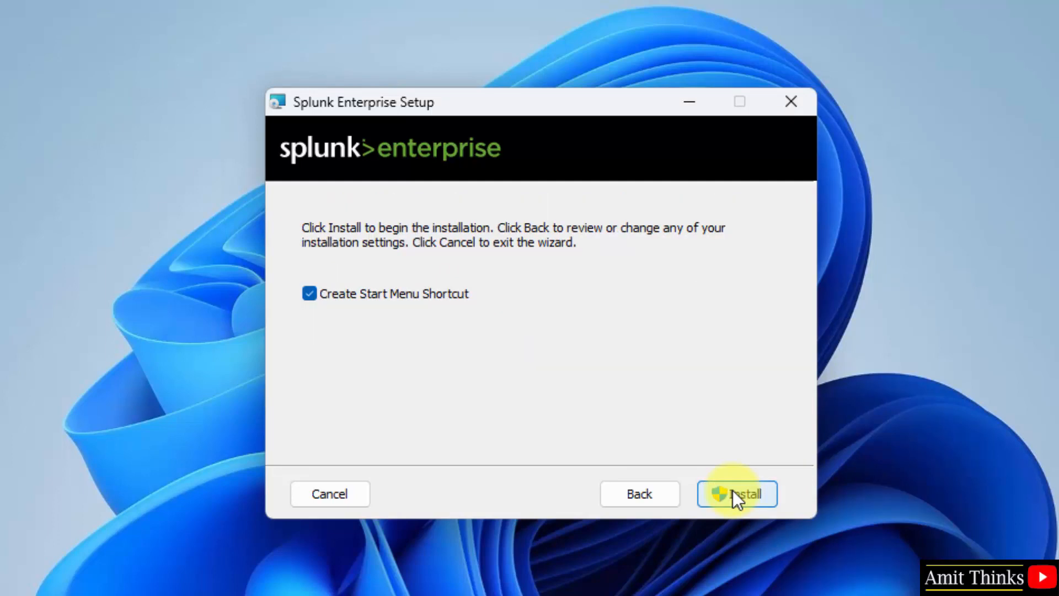
# - Install Splunk Enterprise, then finish with Launch browser kept on to open 127.0.0.1:8000
pyautogui.click(733, 492)
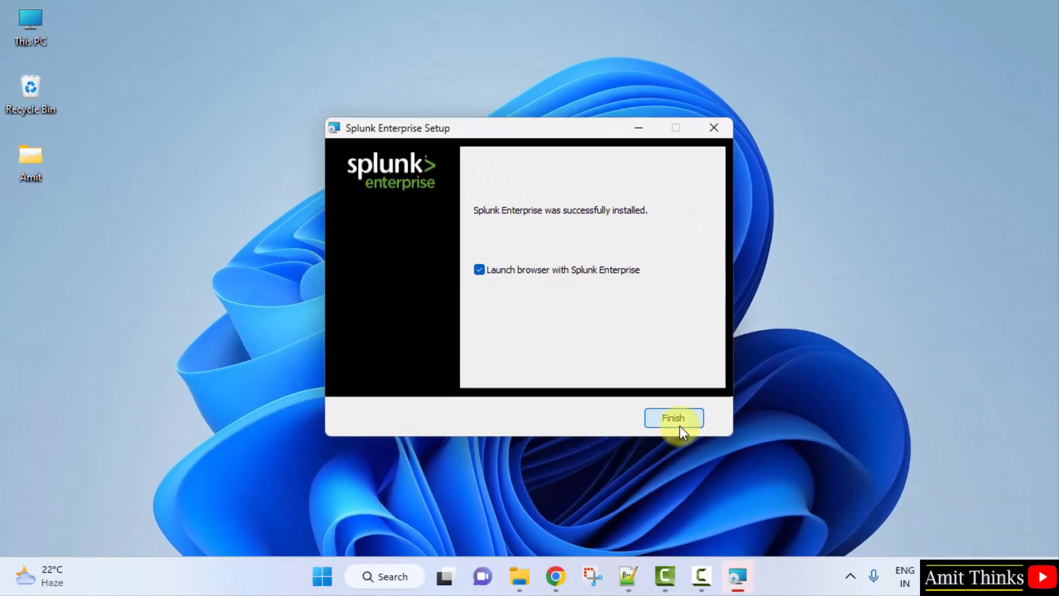
pyautogui.click(737, 494)
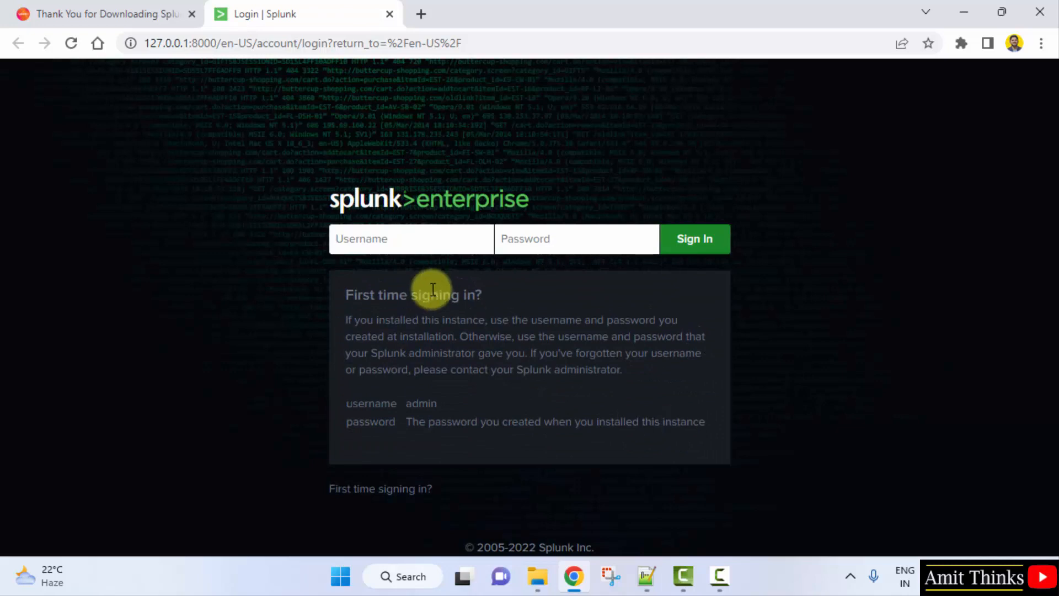
# - Sign in to the Splunk login page with the admin username and password
pyautogui.write('Amit2022')
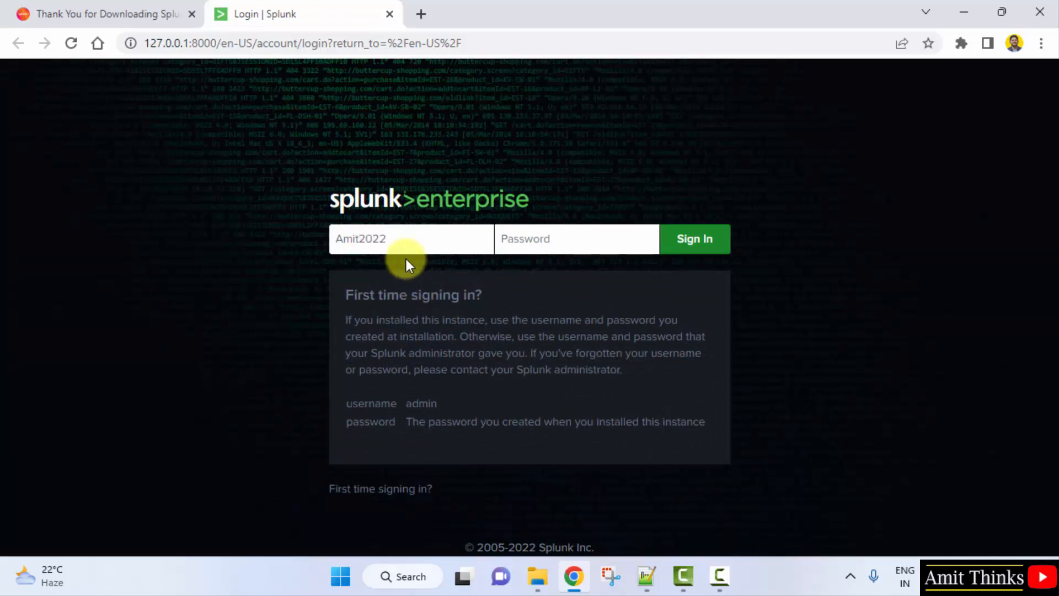
pyautogui.press('Tab')
pyautogui.write('*******')
pyautogui.click(715, 243)
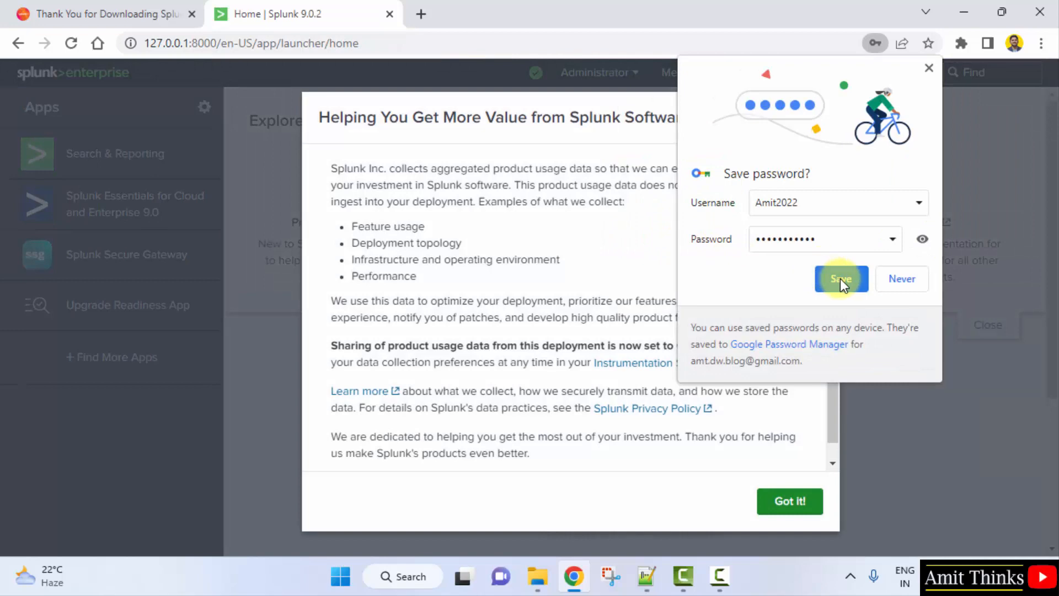
# - Save the login in Chrome and dismiss the product-usage notice with Got it!
pyautogui.click(840, 279)
pyautogui.click(785, 502)
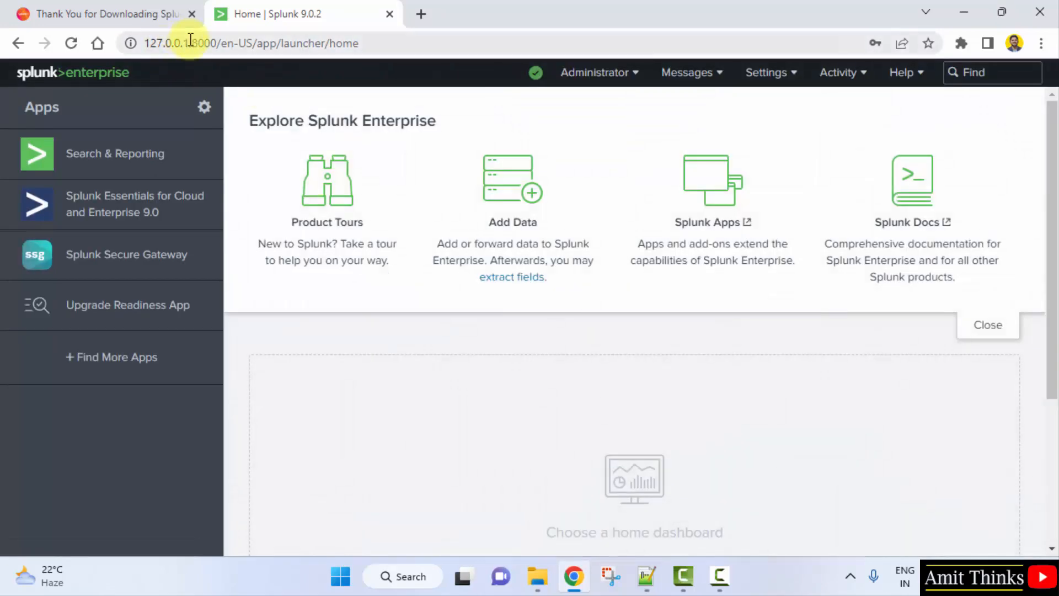
pyautogui.moveTo(190, 42); pyautogui.dragTo(139, 44)
pyautogui.click(447, 350)
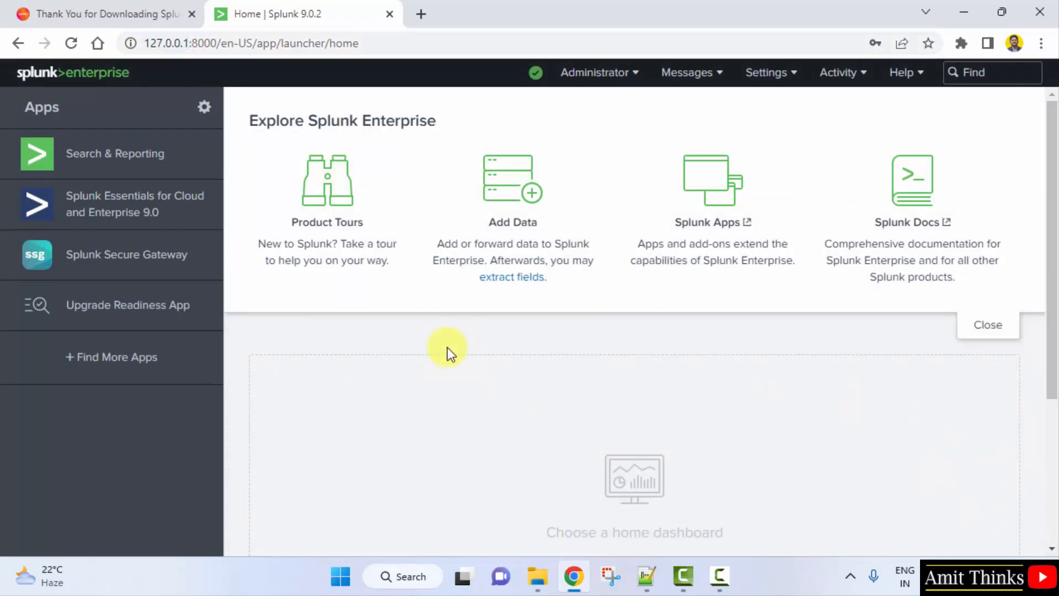